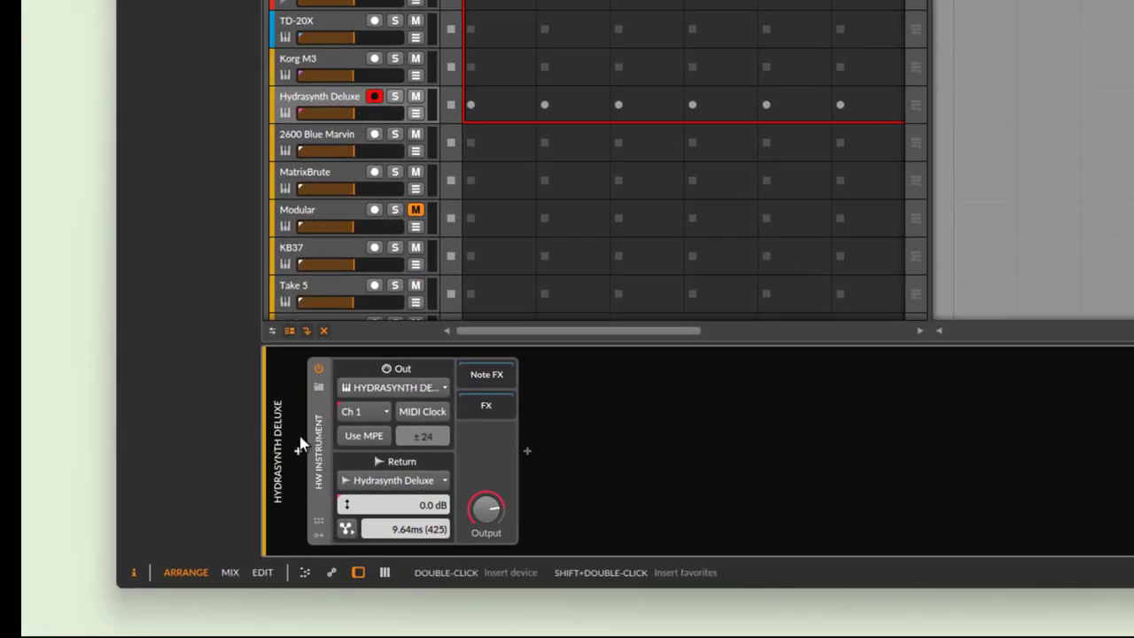
Step: Keep HYDRASYNTH DELUXE as the MIDI output, review the audio interface settings, and check the return's audio inputs
click(432, 389)
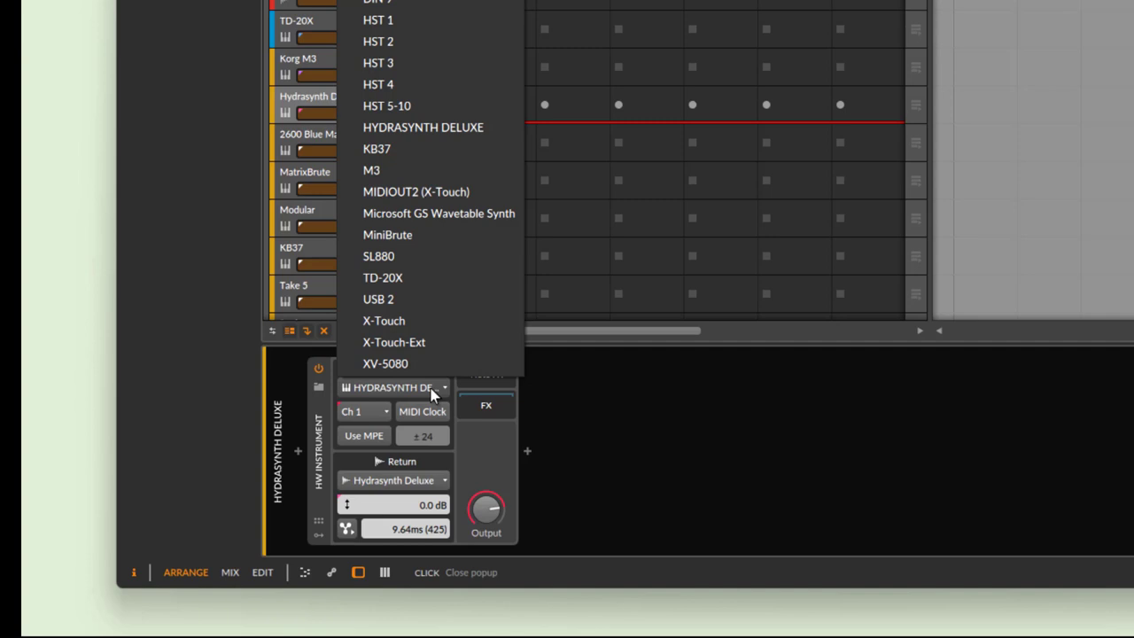
click(493, 129)
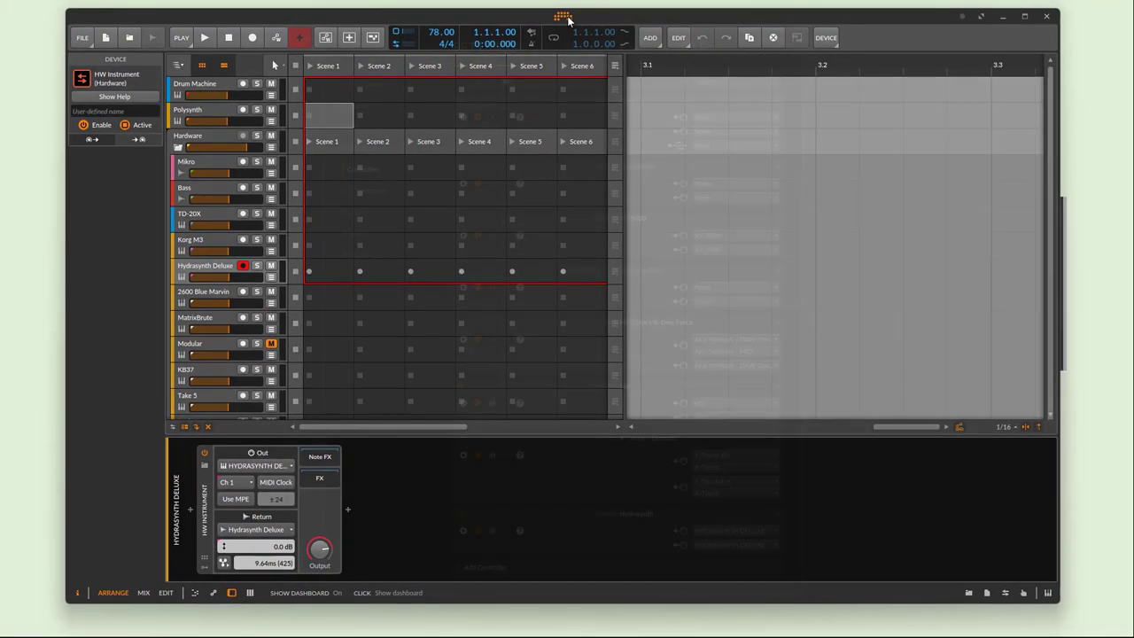
click(564, 17)
click(351, 127)
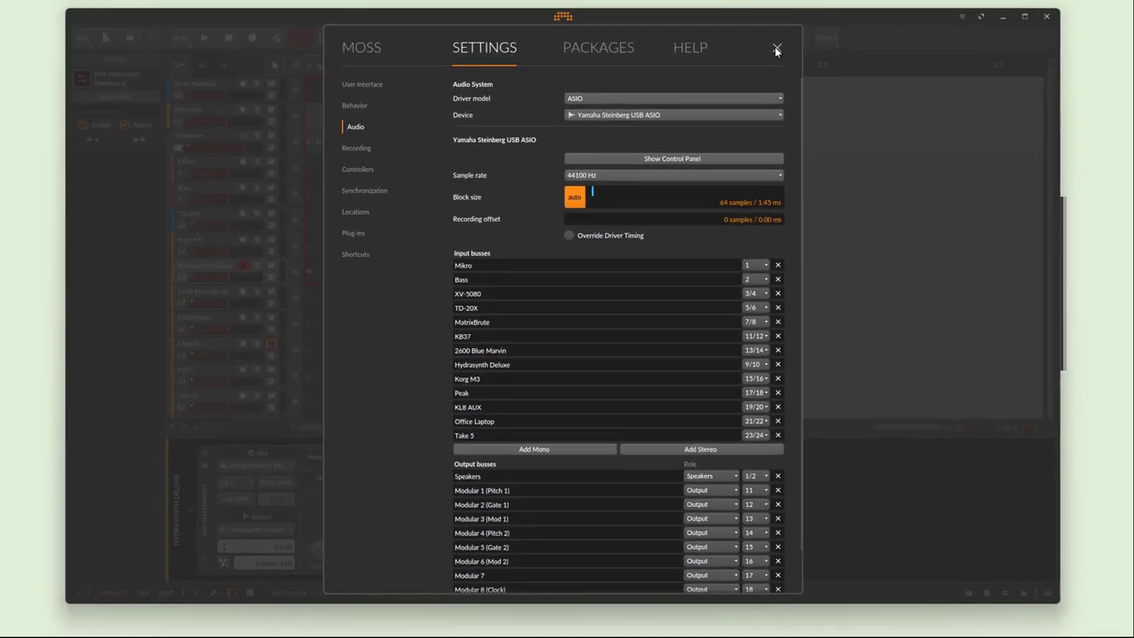
click(777, 43)
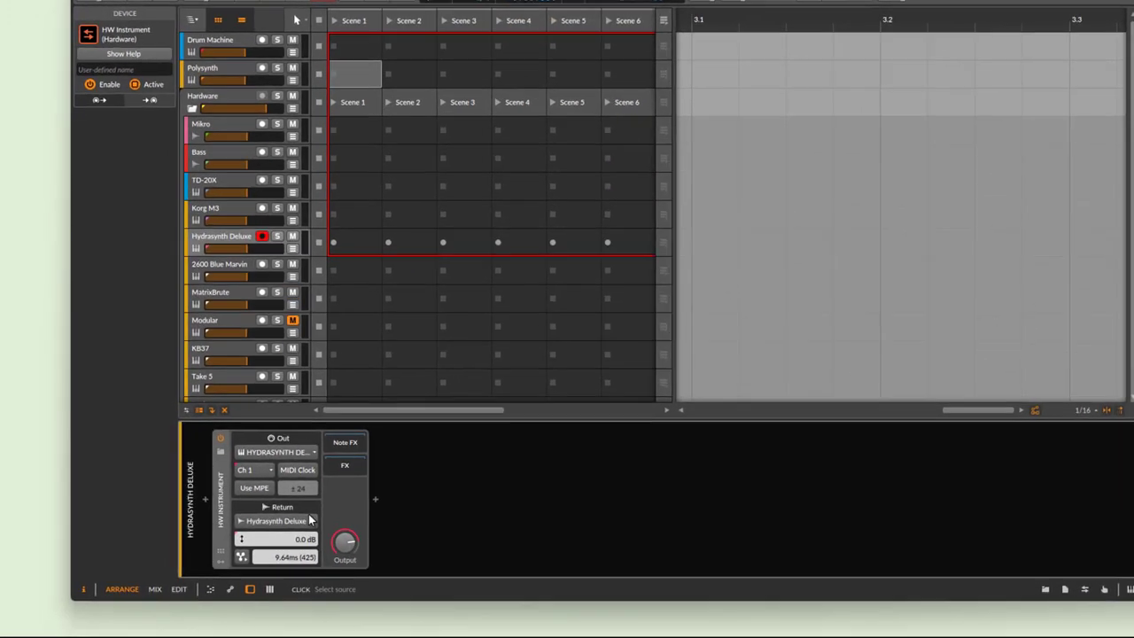
click(280, 530)
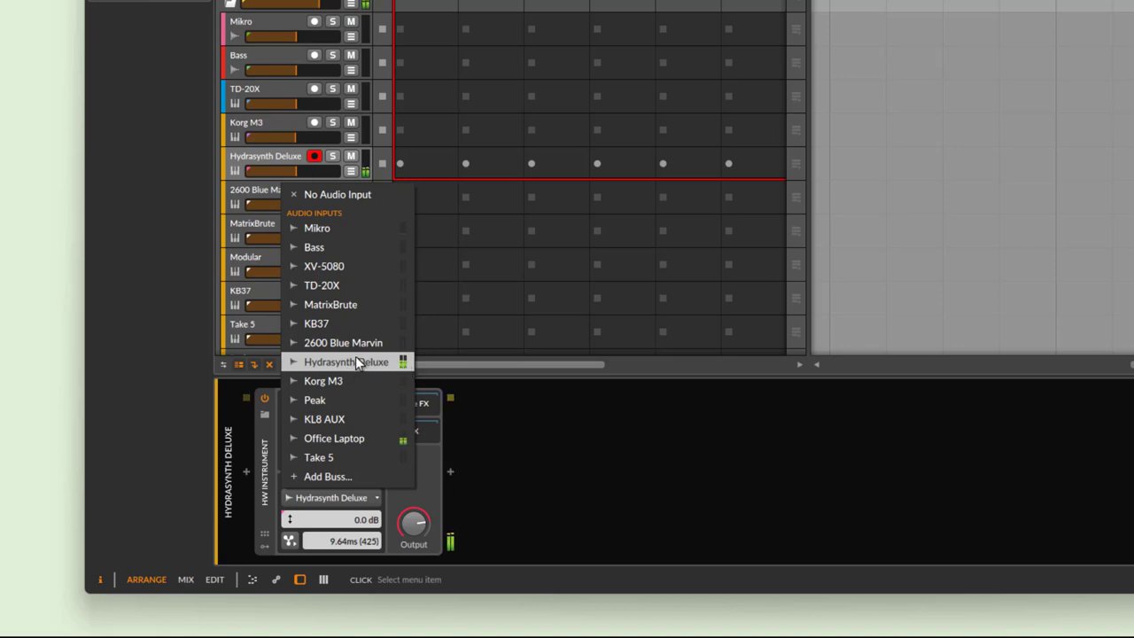
click(556, 440)
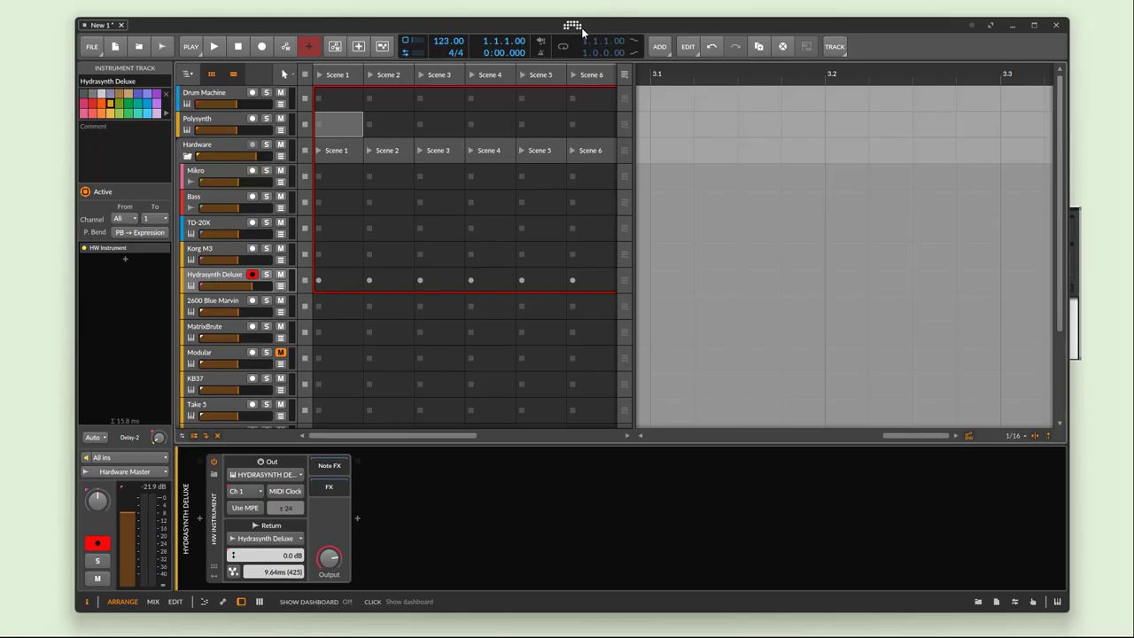
click(580, 30)
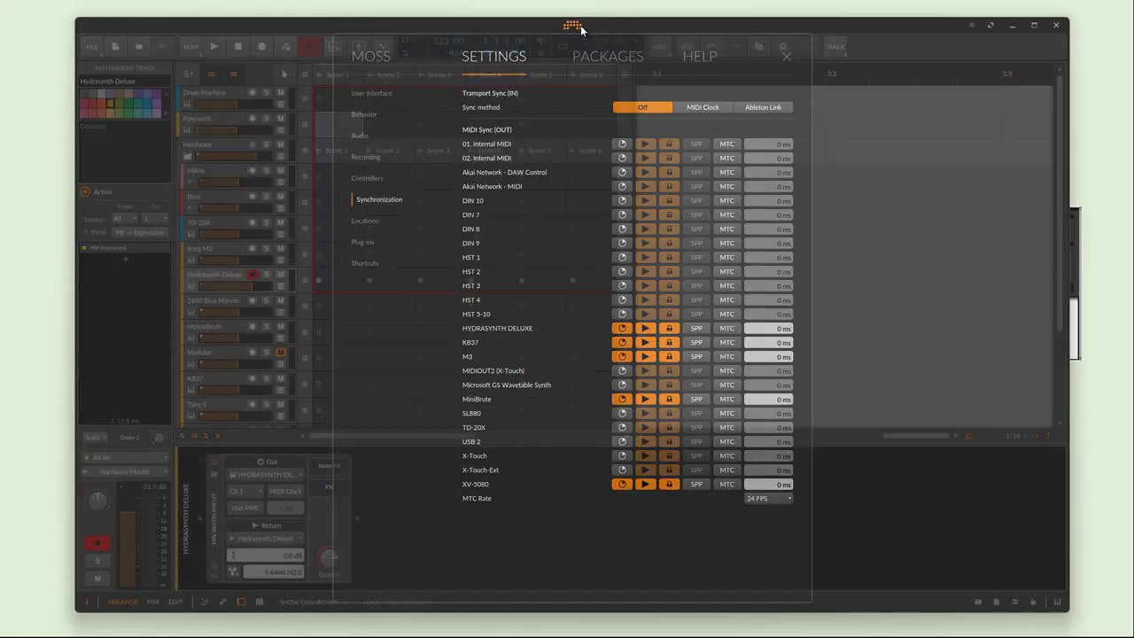
click(359, 177)
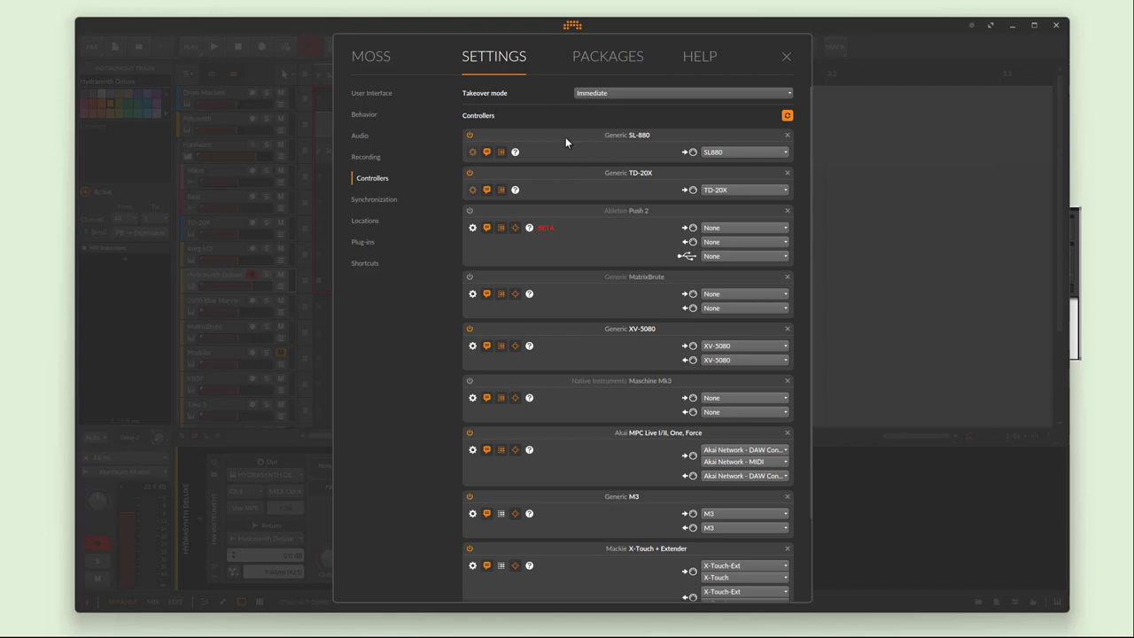
scroll(575, 354, down, 3)
click(473, 575)
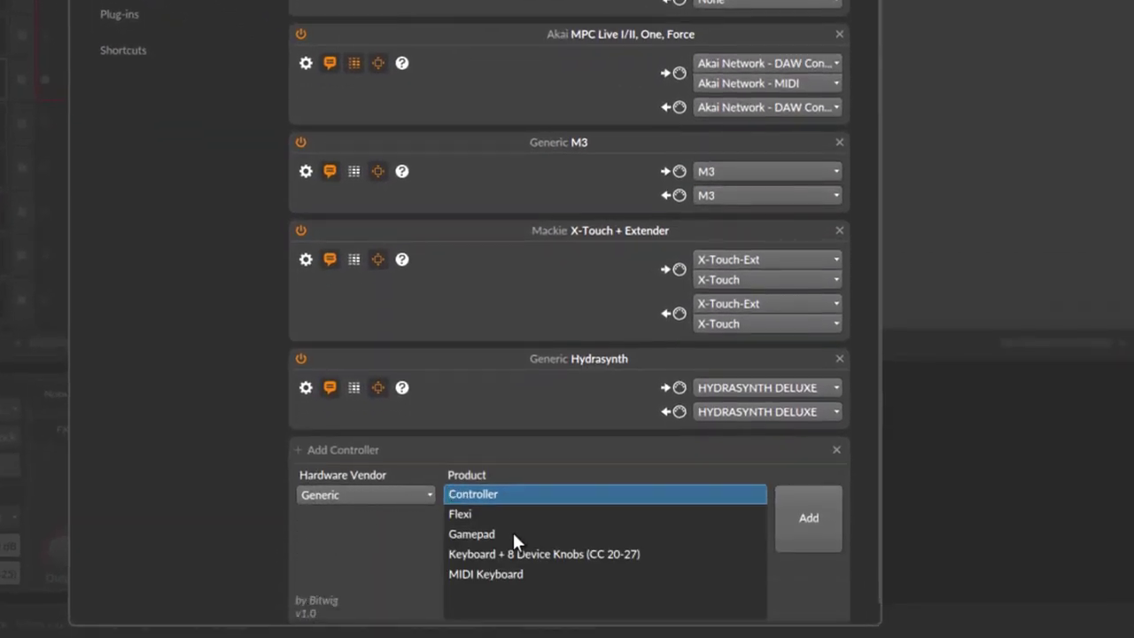
click(540, 553)
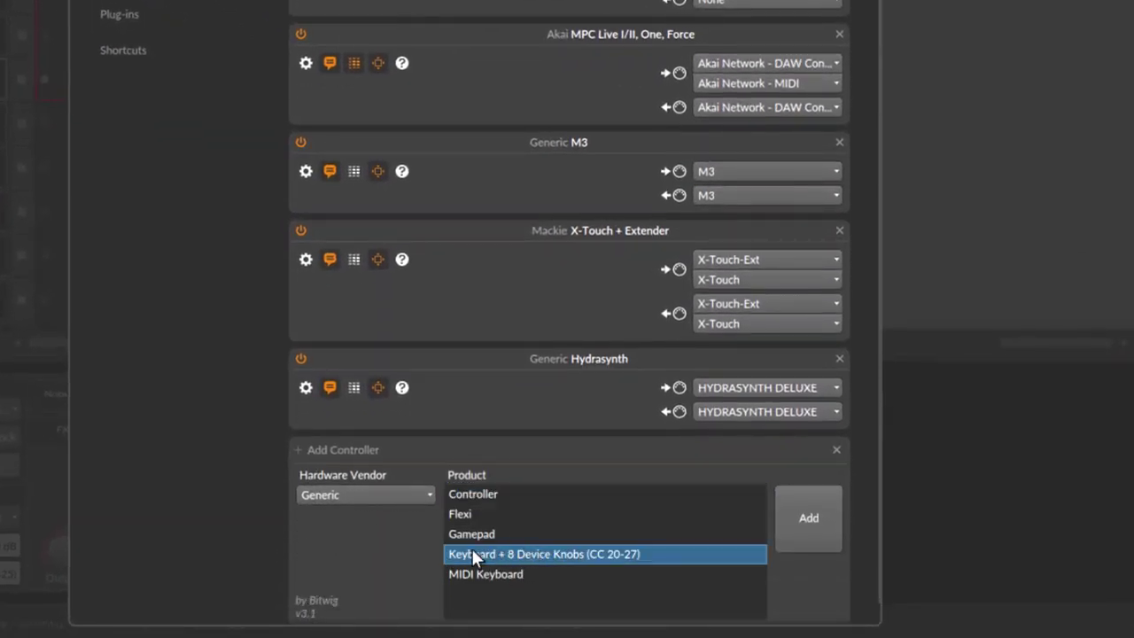
click(471, 575)
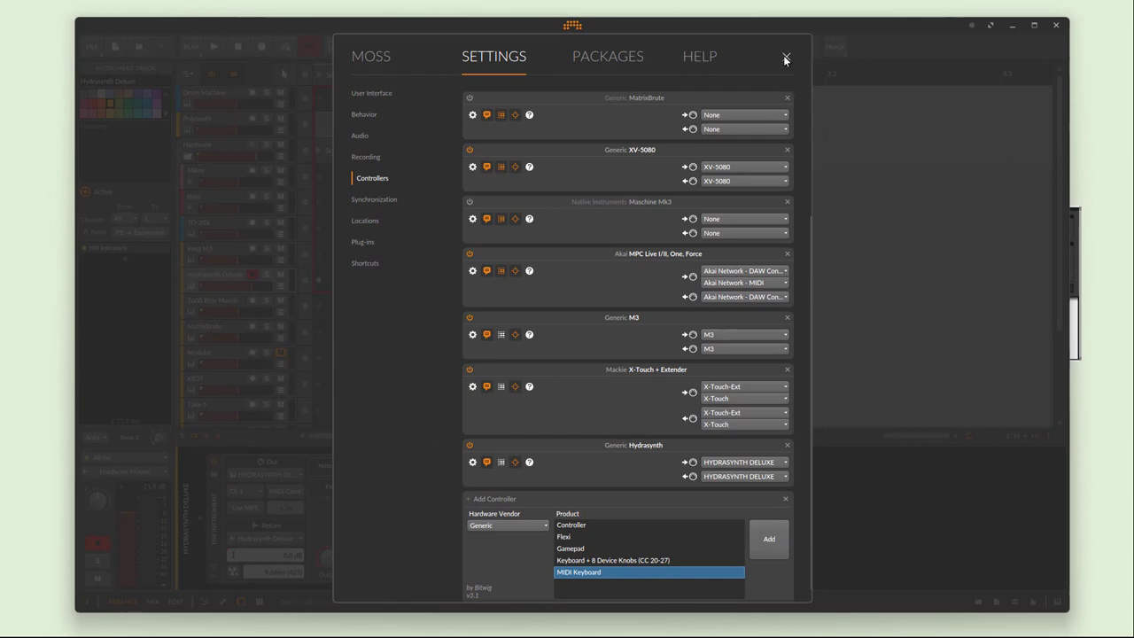
click(785, 58)
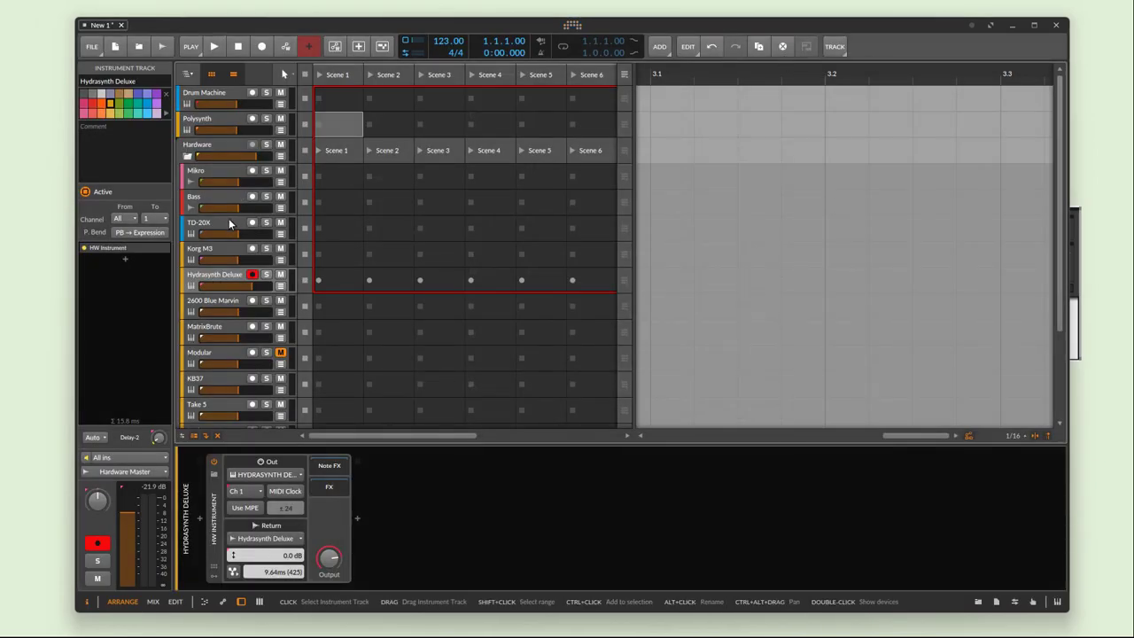
Step: Check the track's note input list, then bring up the Controllers settings showing Generic Hydrasynth
click(155, 457)
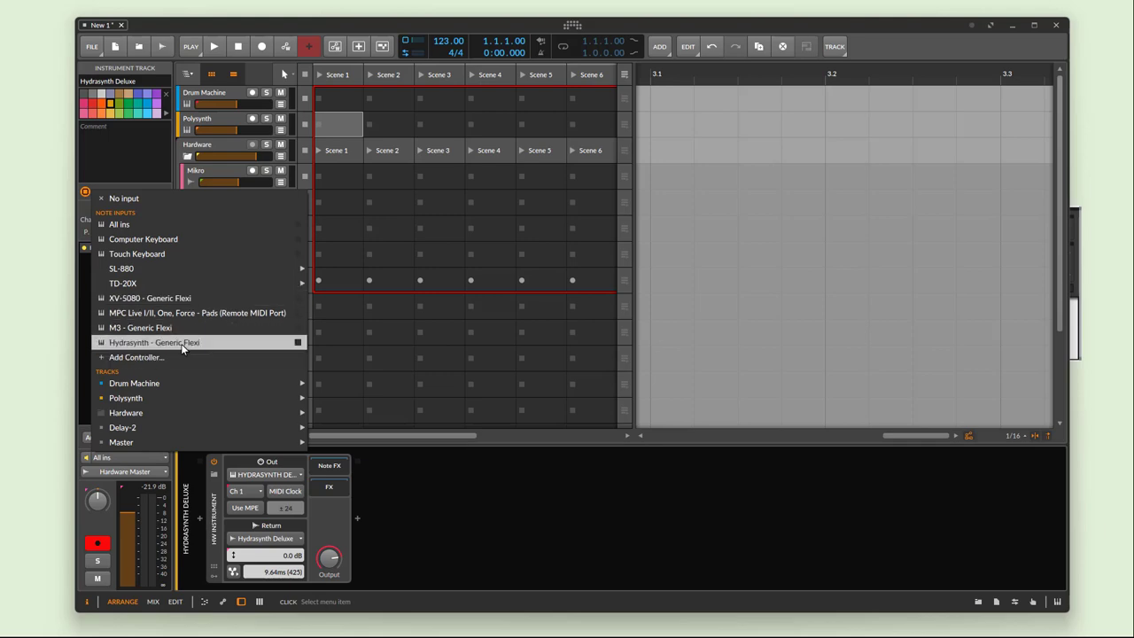
click(572, 29)
click(572, 27)
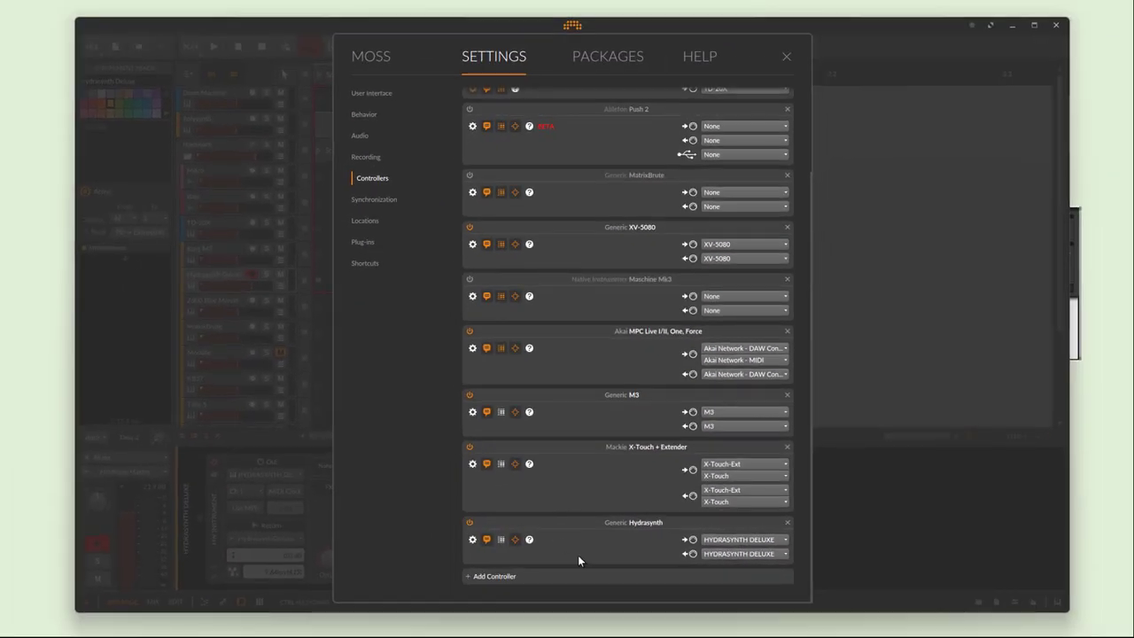
Step: Scroll the Controllers list back to the top and close the settings dashboard
scroll(595, 549, up, 5)
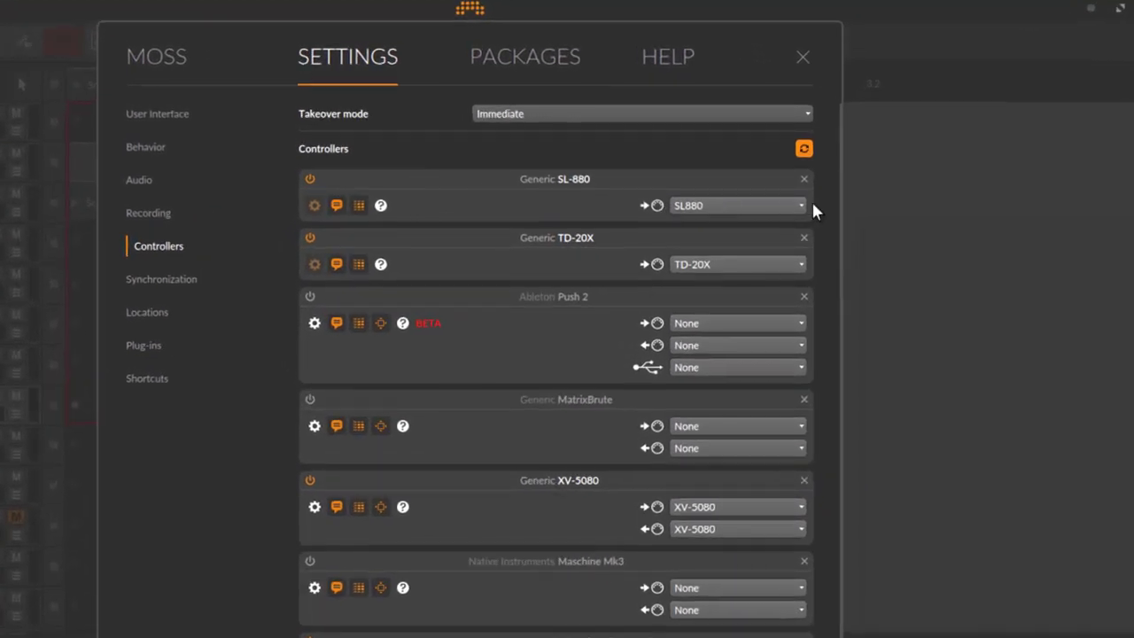
click(802, 57)
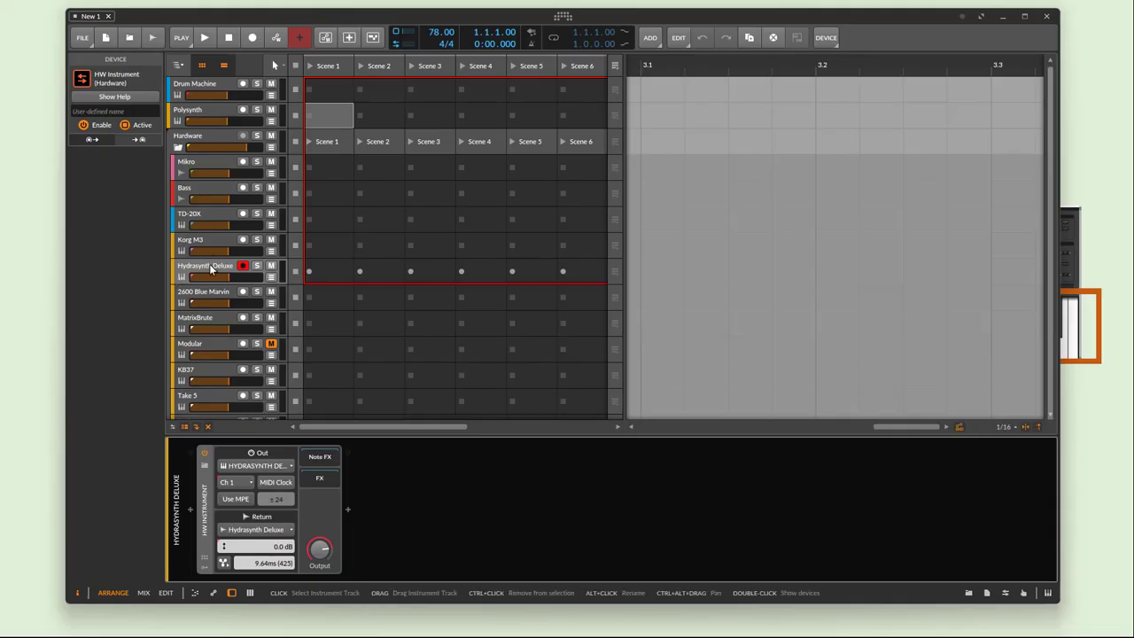
Step: View the Polysynth track's devices, then select and arm the Hydrasynth Deluxe track
click(188, 110)
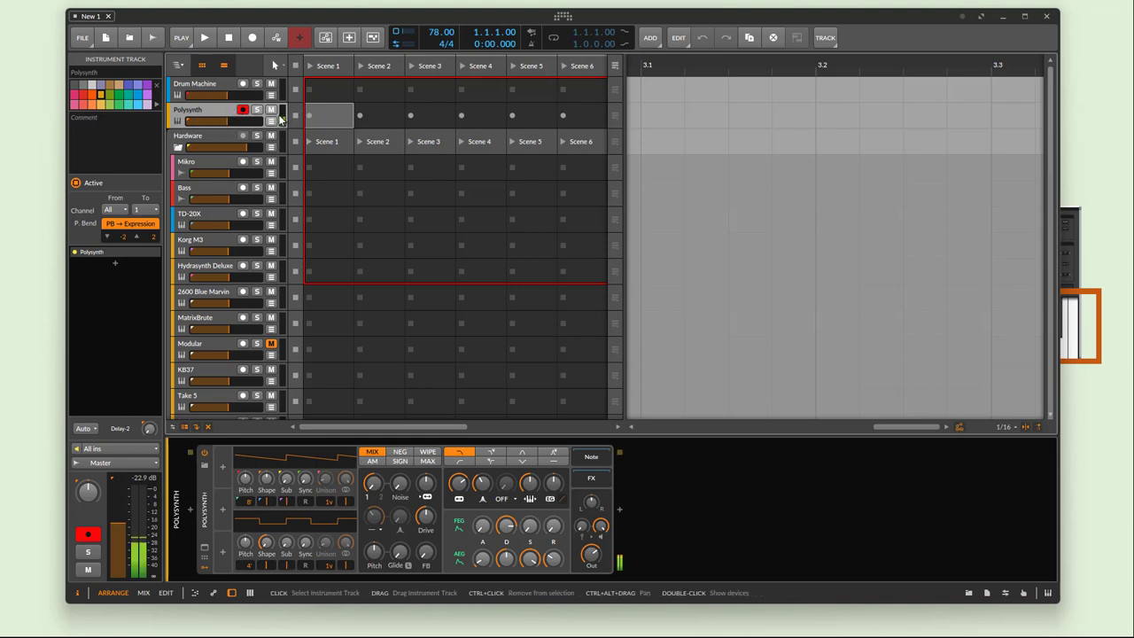
click(210, 272)
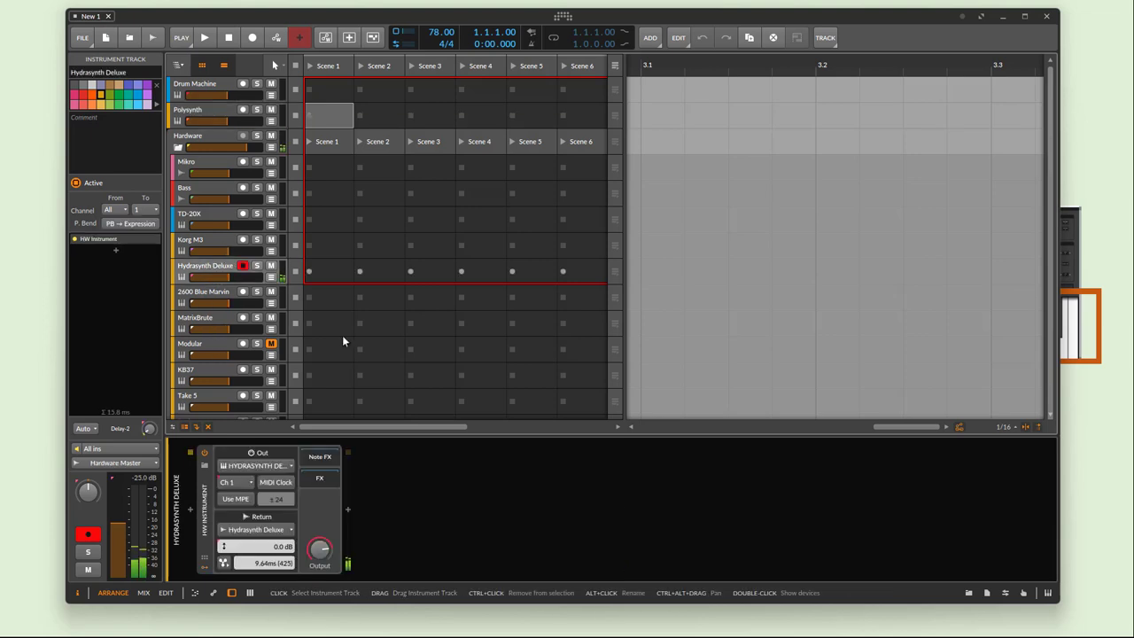
mouse_move(244, 276)
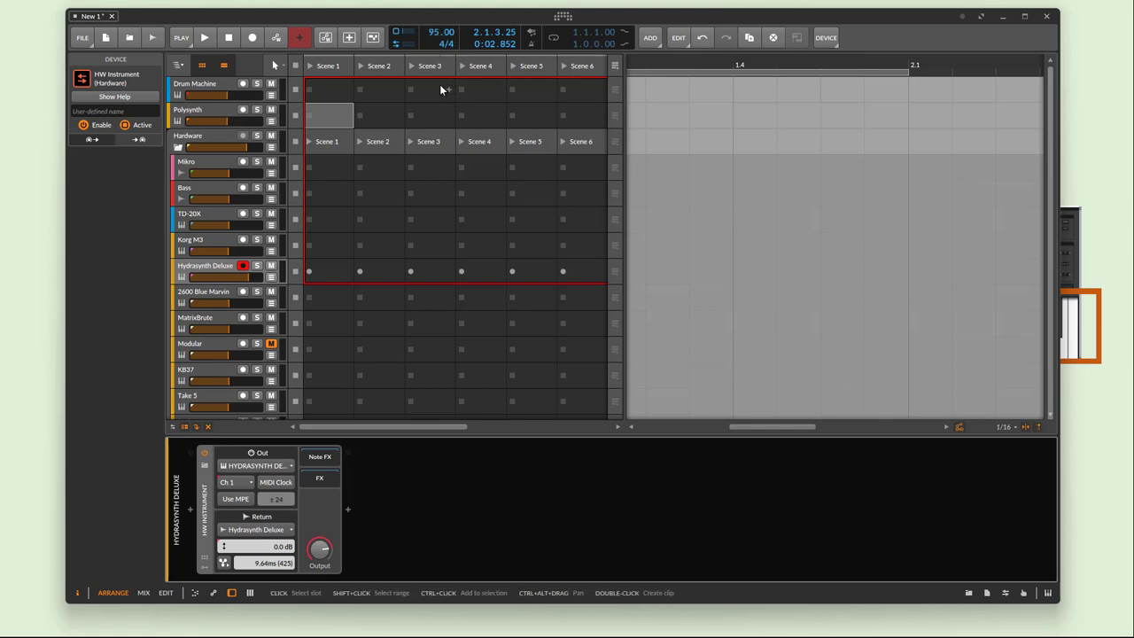
Step: Review the MIDI Sync (OUT) ports in Synchronization settings, then close the dashboard
click(563, 17)
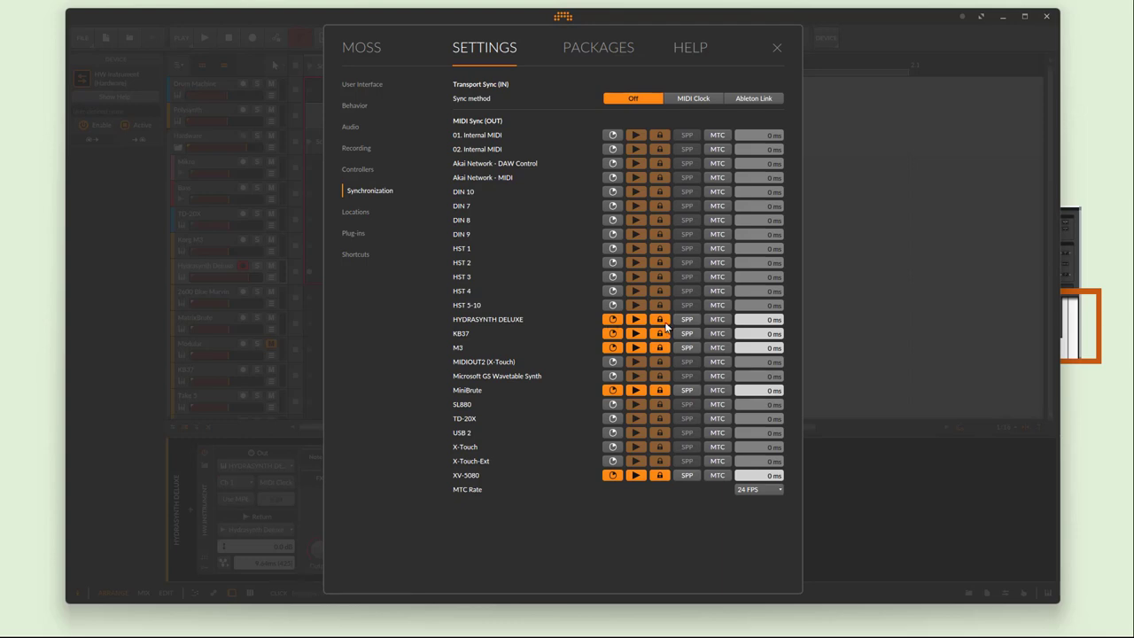
click(777, 47)
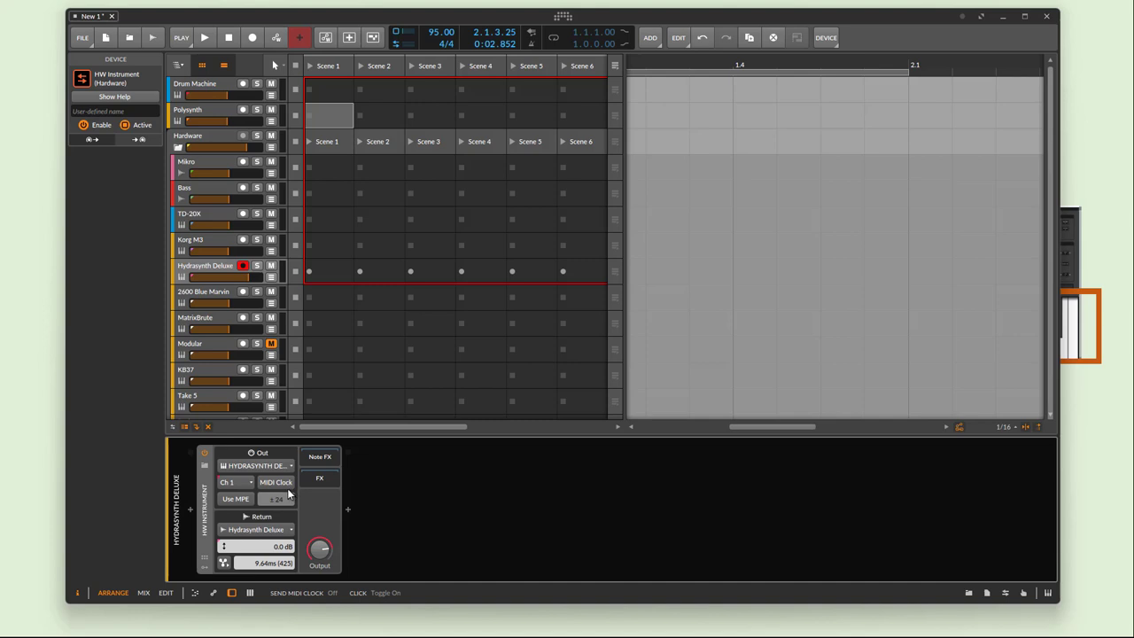
Step: Play the project, drag the tempo from 95 to 91 BPM, view the Hydrasynth Deluxe track, then stop
key(space)
mouse_move(441, 32)
mouse_down()
mouse_move(441, 1)
mouse_move(441, 21)
mouse_up()
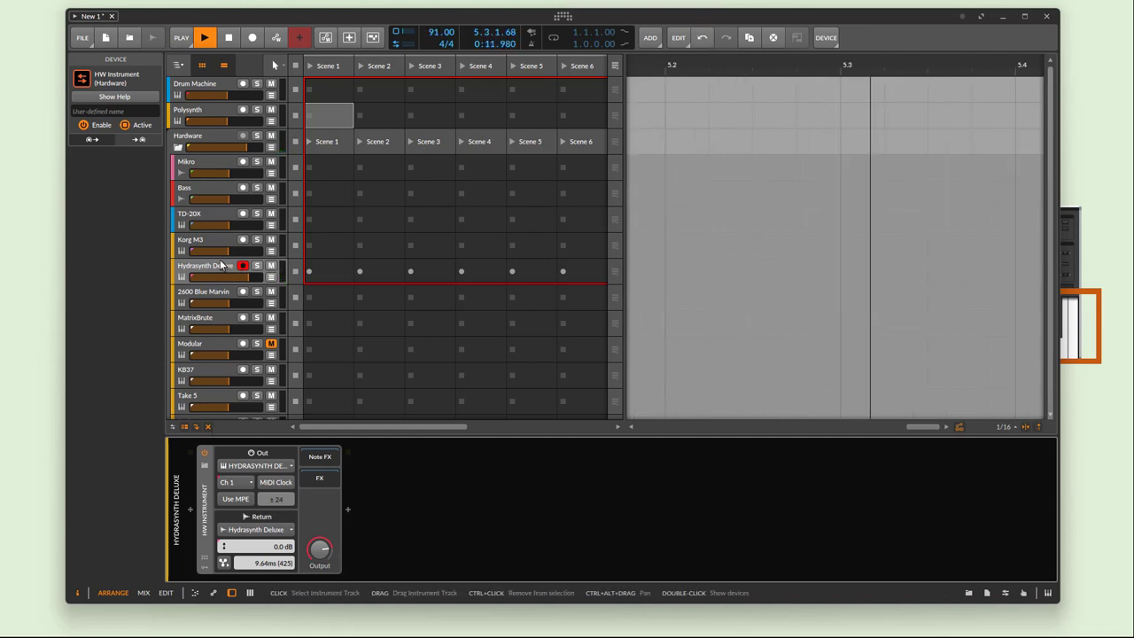
click(342, 265)
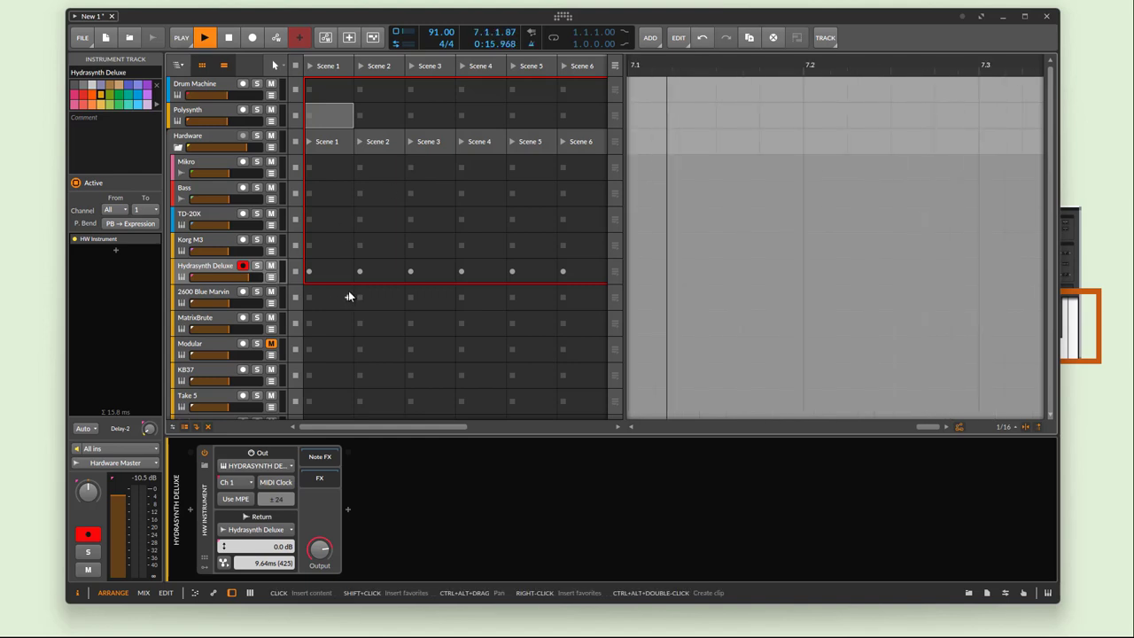
click(229, 37)
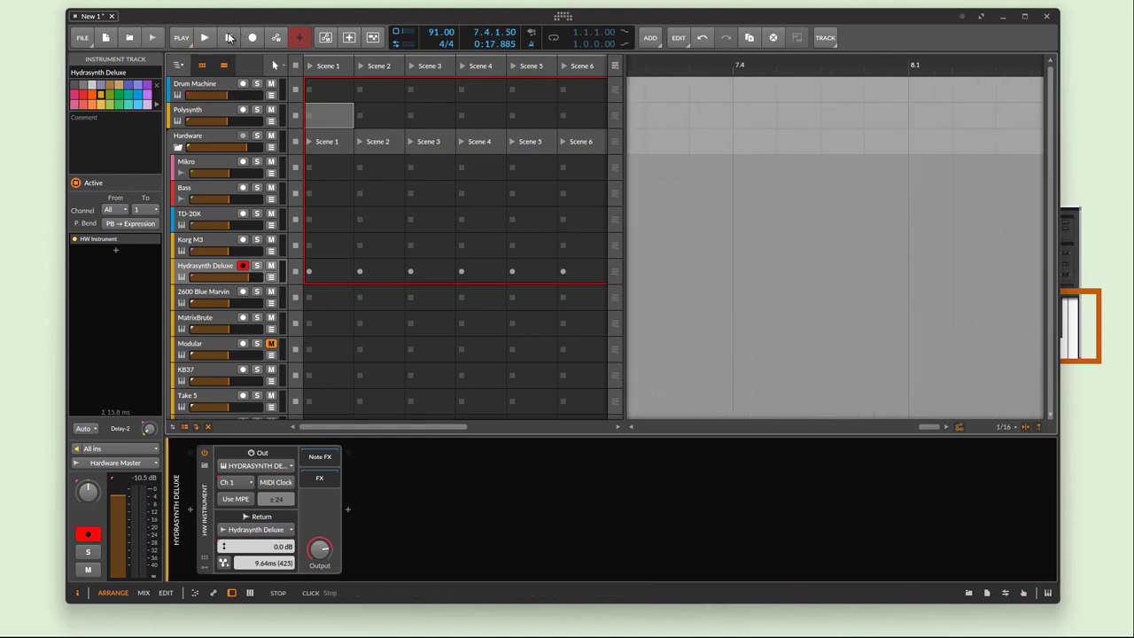
Step: Record into the Hydrasynth Deluxe Scene 1 slot, stop, and select the new 70-note clip
click(309, 270)
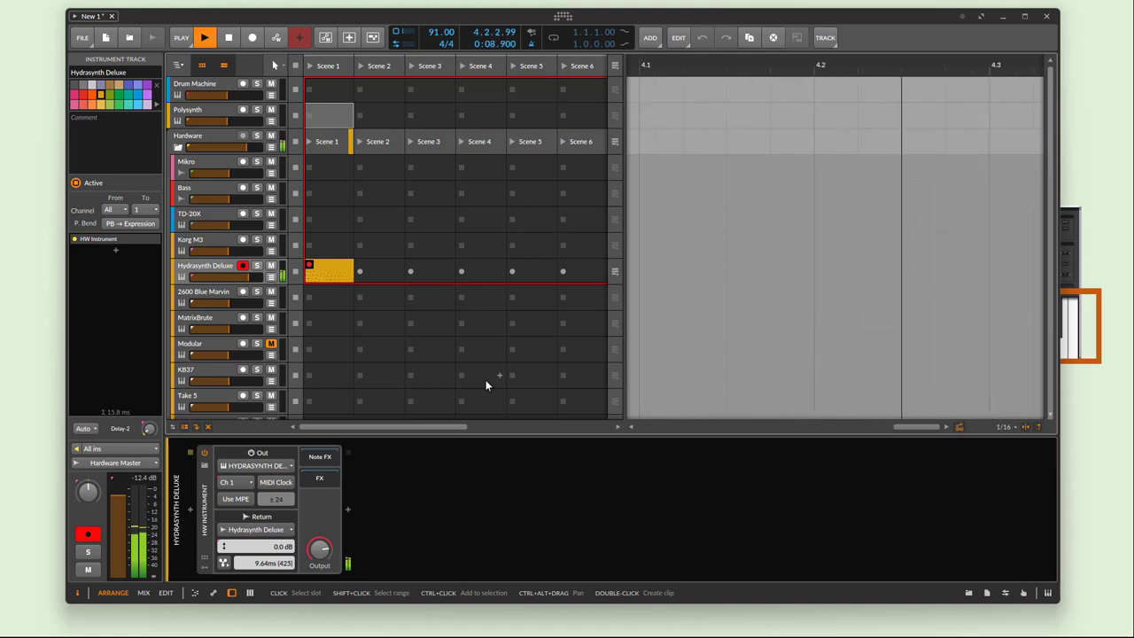
key(space)
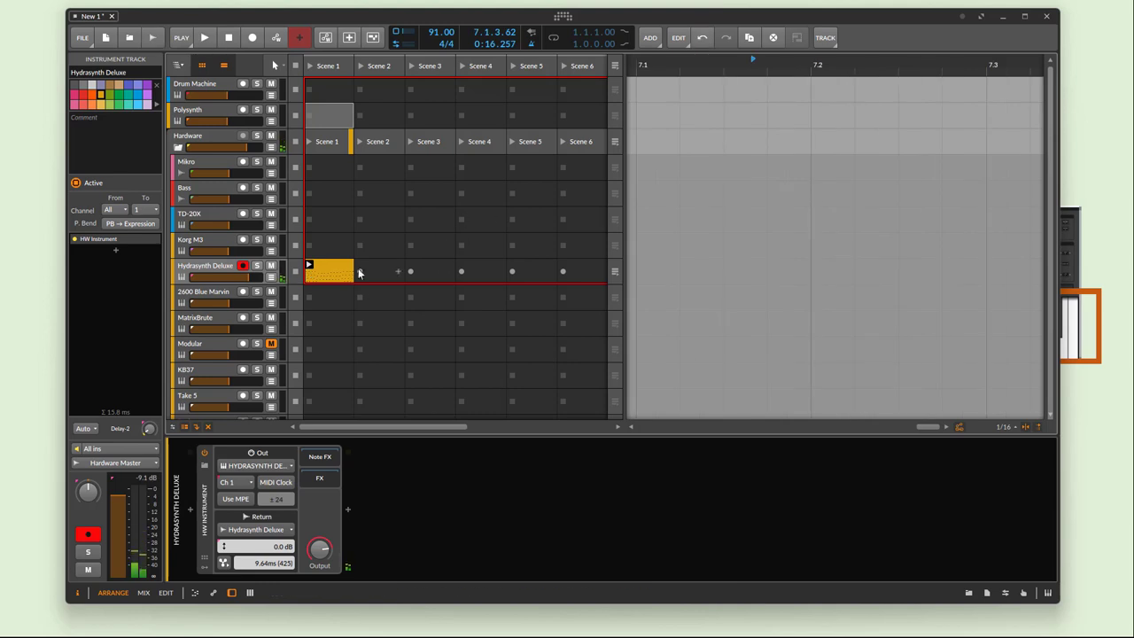
click(333, 267)
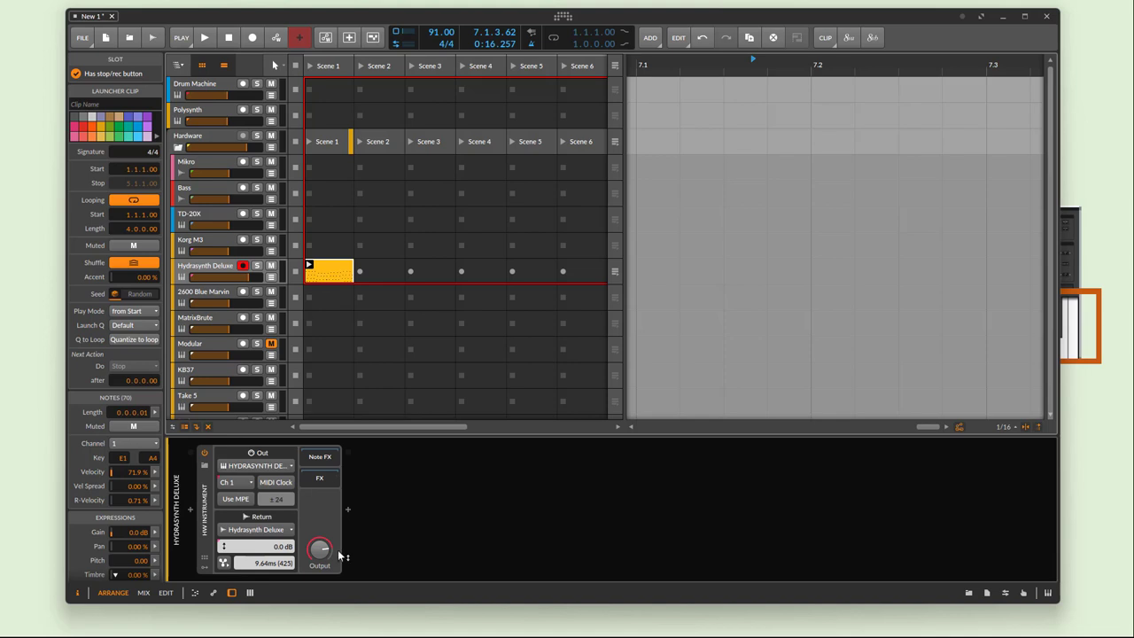
Step: Choose Bounce from the recorded clip's context menu
right_click(332, 274)
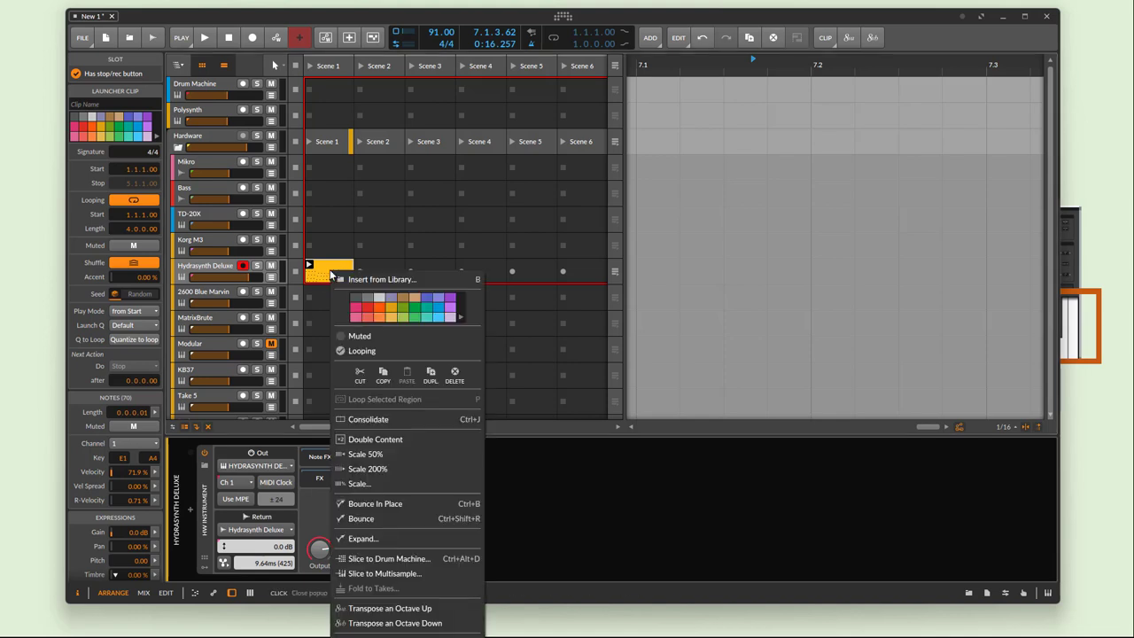
click(420, 518)
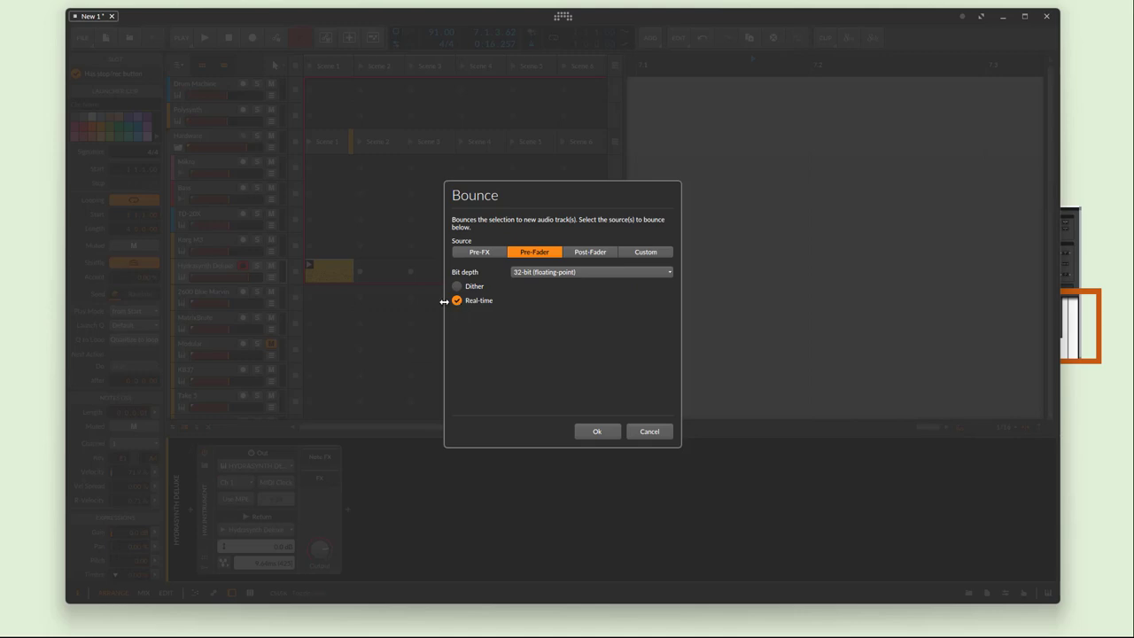
Step: Confirm the Pre-Fader, 32-bit floating-point real-time bounce with OK
click(602, 430)
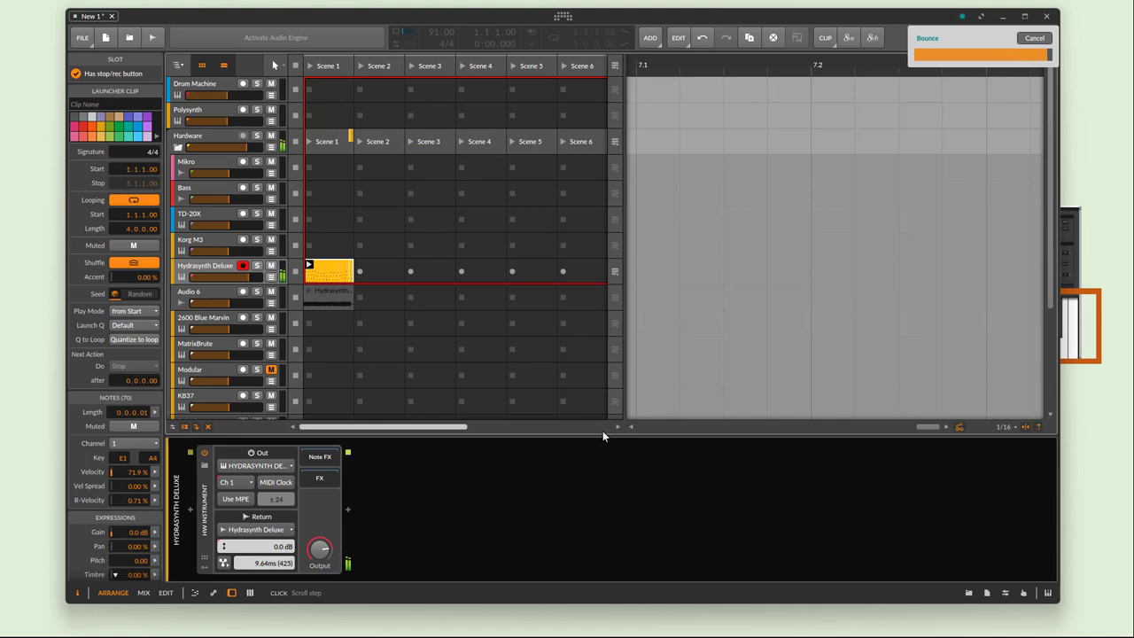
Step: Deactivate the original Hydrasynth Deluxe instrument track with Alt+A, then play and stop the bounced audio track
click(220, 269)
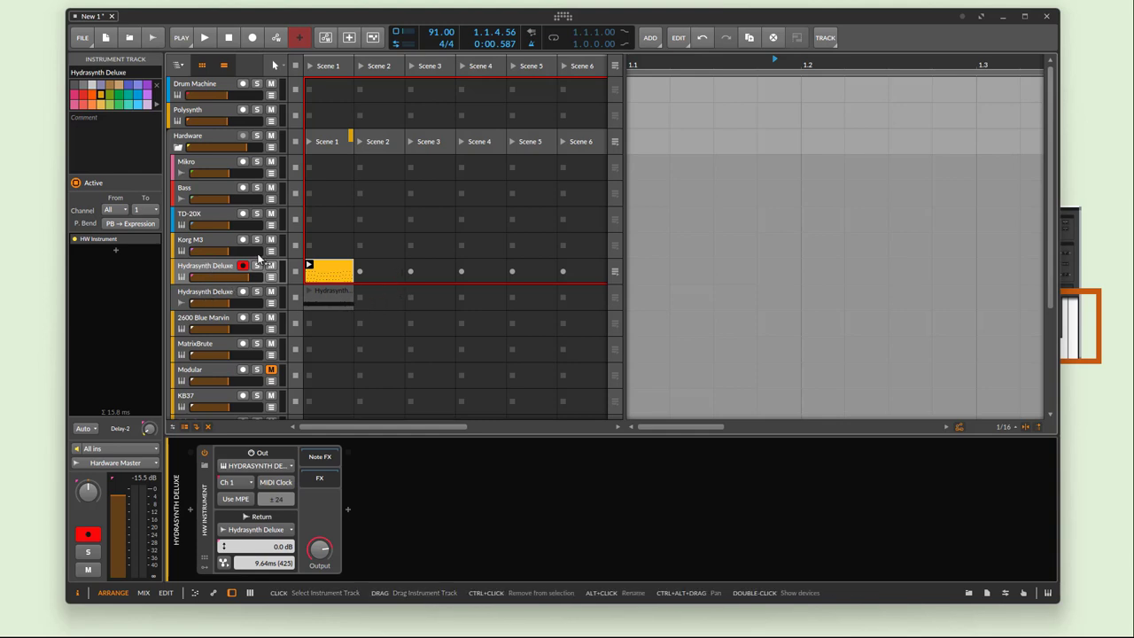
key(alt+a)
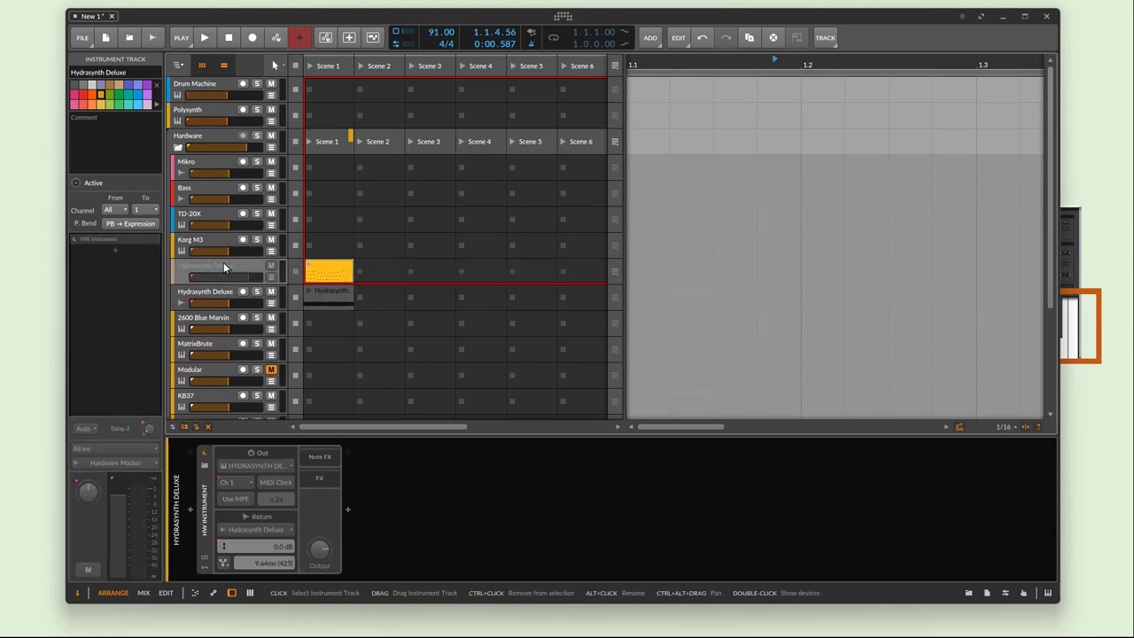
click(244, 297)
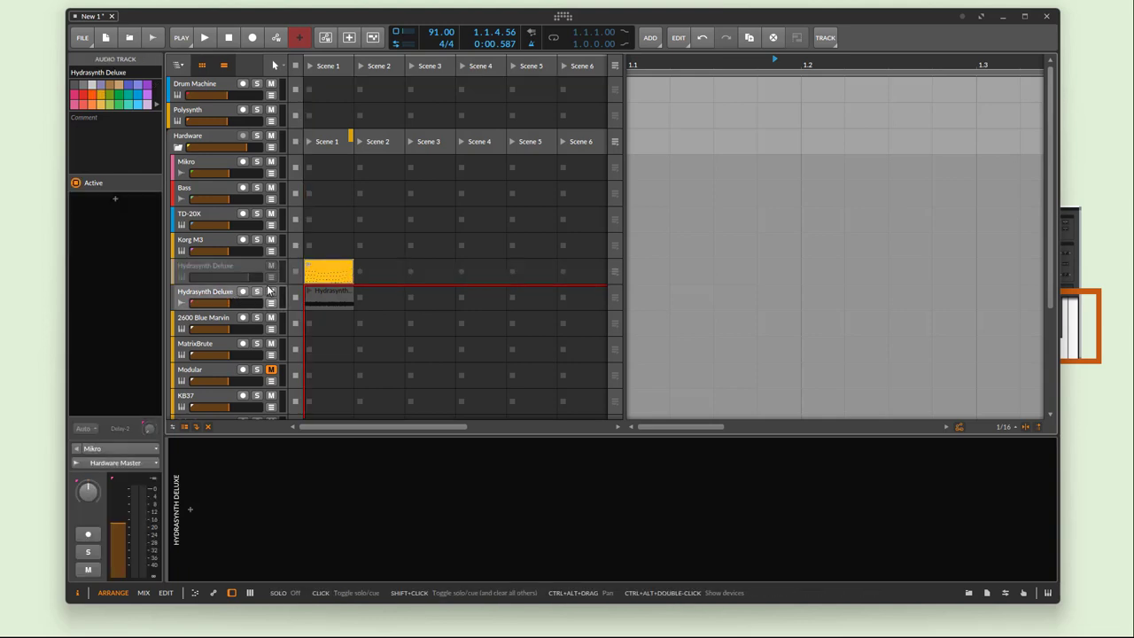
key(space)
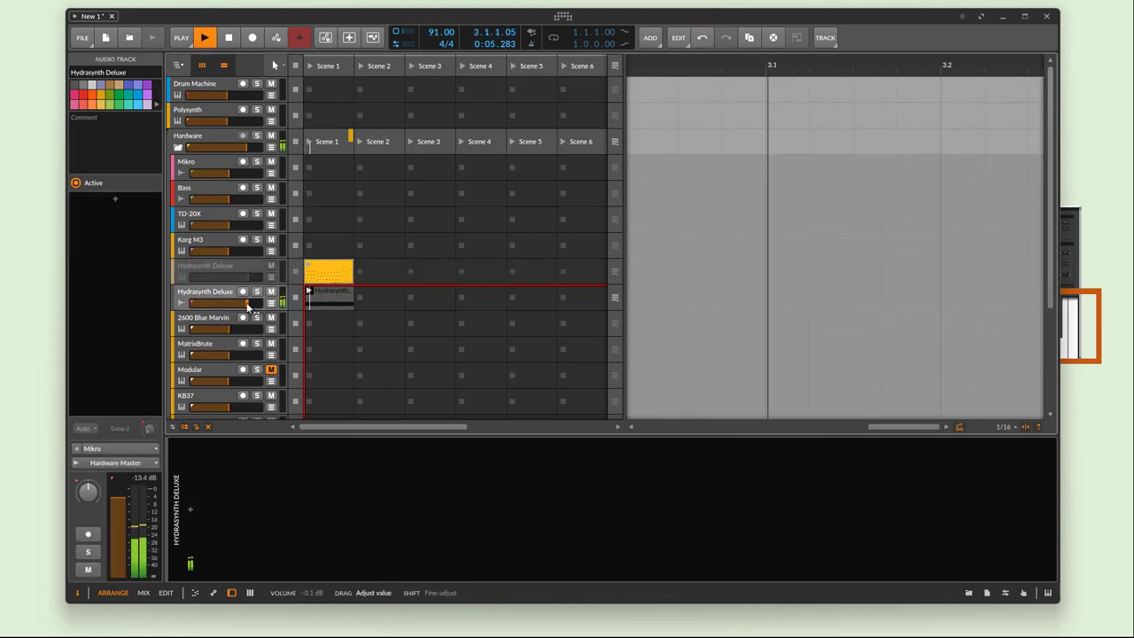
key(space)
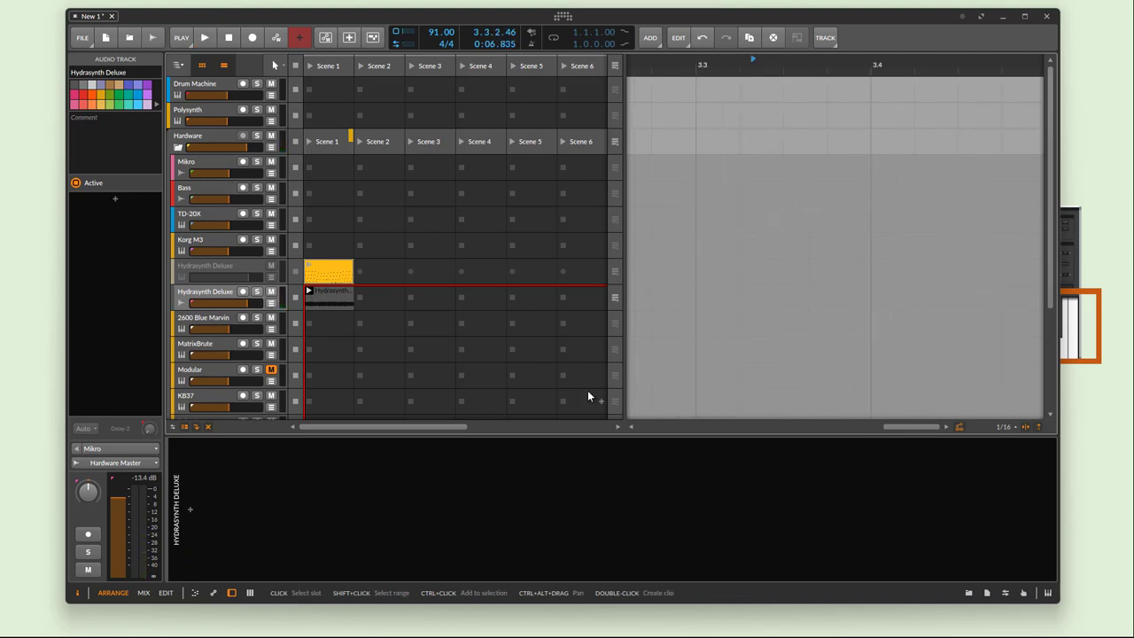
Step: Select the Modular track to show its HW CV Instrument, HW Clock Out and HW CV Out devices
click(226, 270)
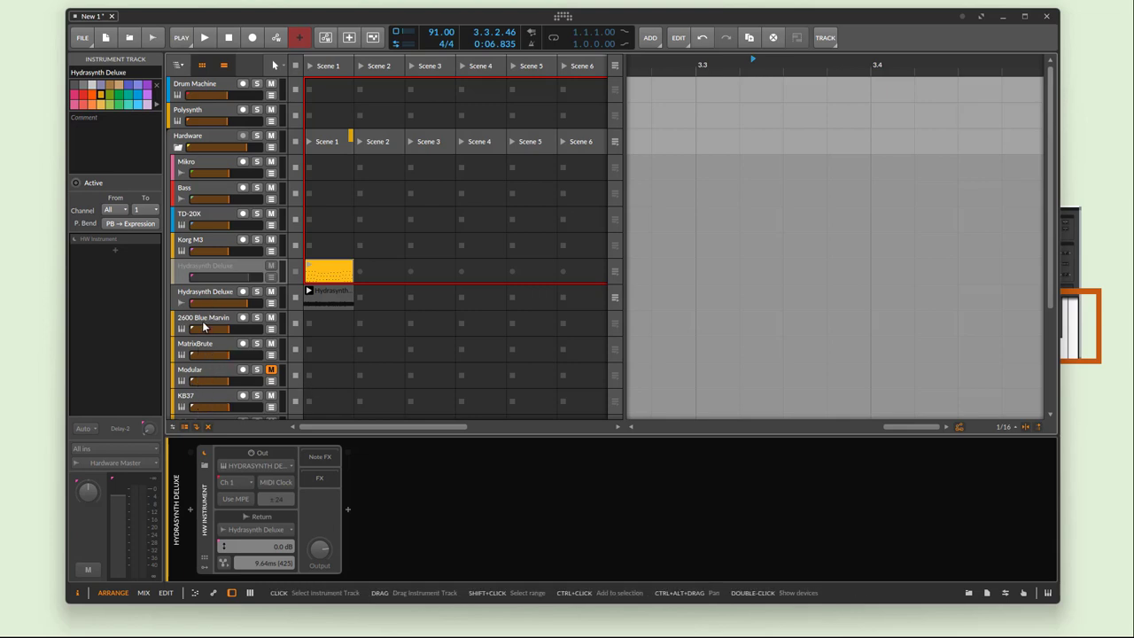
click(211, 373)
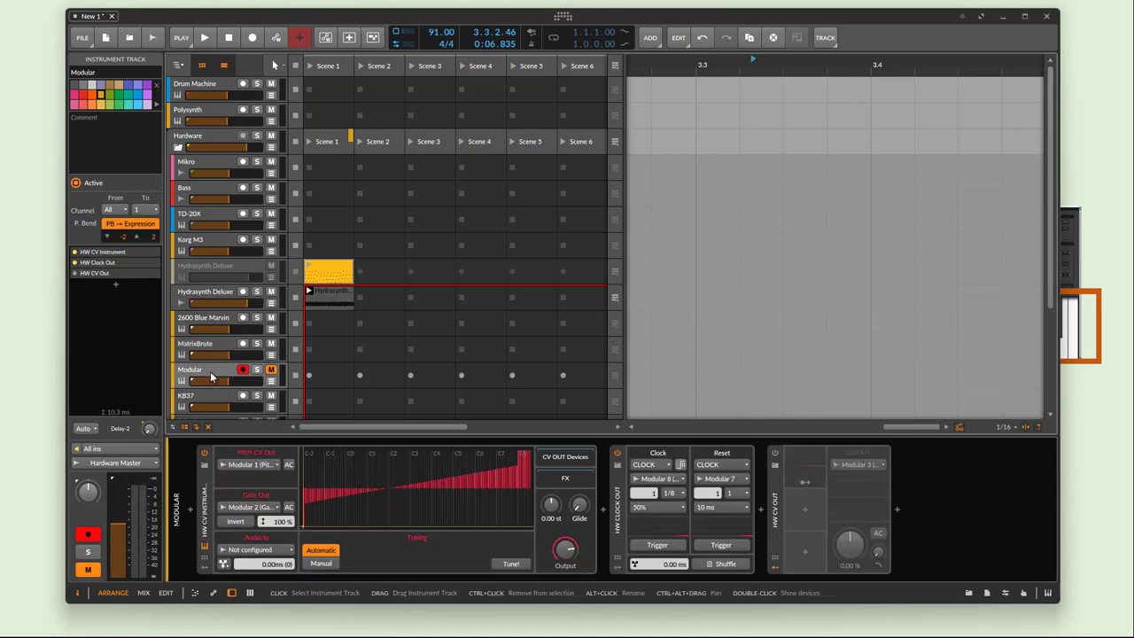